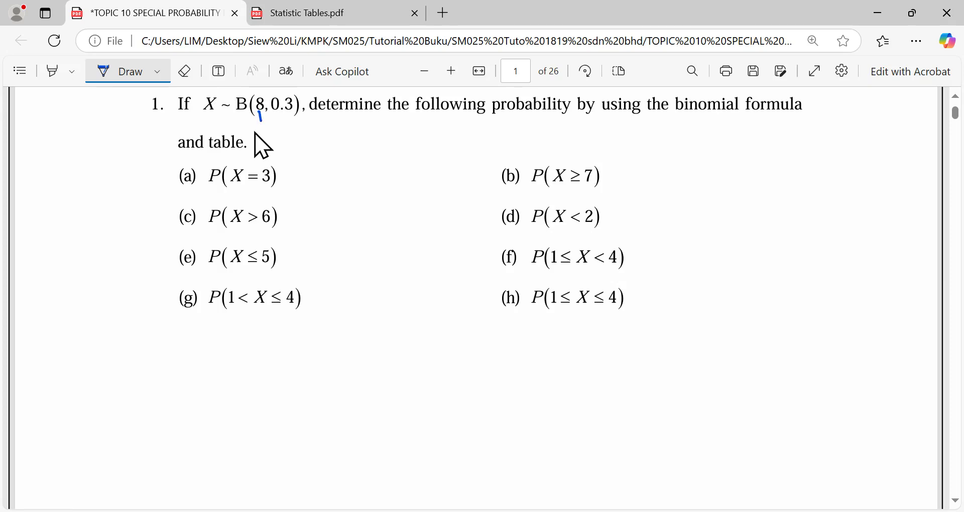
# Step: In blue ink, label n and p under B(8,0.3) and write X~B(n,p) with q = 1 − 0.3 = 0.7
pyautogui.moveTo(249, 127)
pyautogui.mouseDown()
pyautogui.moveTo(262, 137)
pyautogui.moveTo(290, 113)
pyautogui.mouseUp()
pyautogui.moveTo(341, 129); pyautogui.dragTo(348, 141)
pyautogui.moveTo(352, 140)
pyautogui.mouseDown()
pyautogui.moveTo(422, 138)
pyautogui.moveTo(431, 127)
pyautogui.moveTo(418, 145)
pyautogui.moveTo(471, 132)
pyautogui.moveTo(475, 146)
pyautogui.moveTo(515, 133)
pyautogui.moveTo(498, 155)
pyautogui.moveTo(587, 157)
pyautogui.mouseUp()
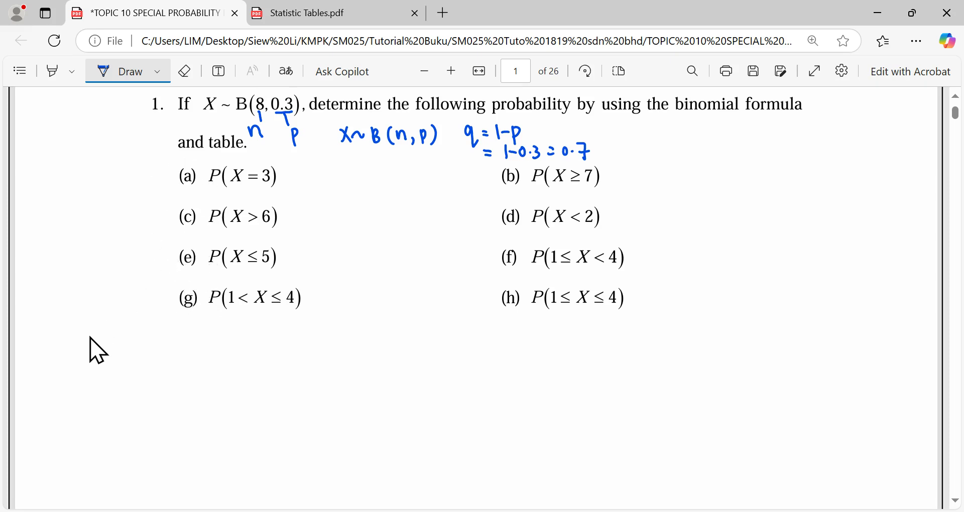
# Step: Begin part (a) below the questions by writing (a) P(X=3)
pyautogui.moveTo(59, 331); pyautogui.dragTo(56, 350)
pyautogui.moveTo(73, 336); pyautogui.dragTo(78, 350)
pyautogui.moveTo(87, 331); pyautogui.dragTo(129, 349)
pyautogui.moveTo(141, 329); pyautogui.dragTo(142, 352)
# Step: Switch the pen to red and write the underlined binomial formula P(X=r) = nCr(p)^r(q)^(n−r)
pyautogui.click(158, 71)
pyautogui.click(203, 161)
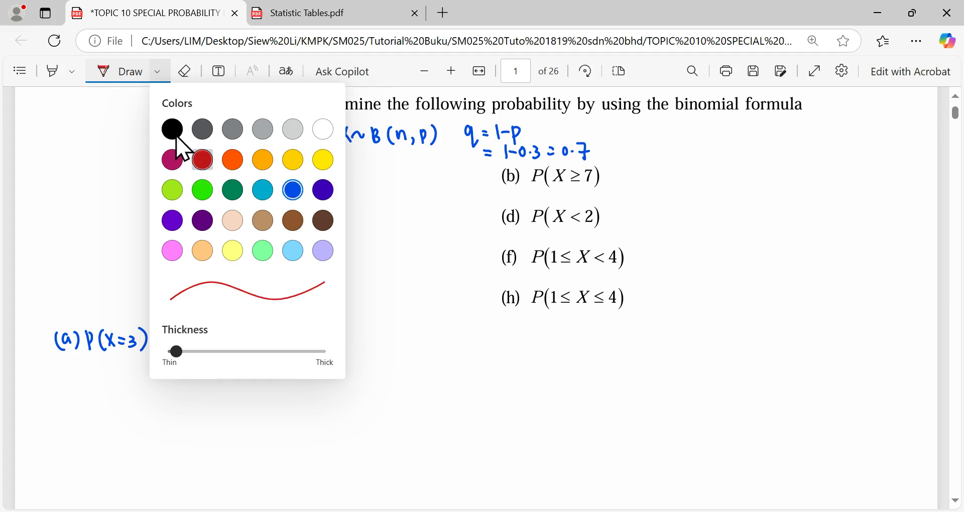
pyautogui.click(115, 79)
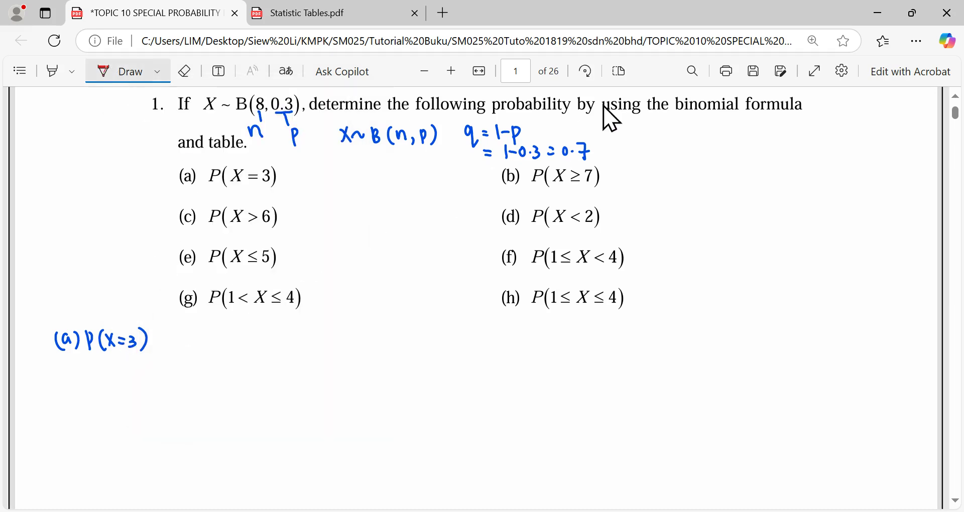
pyautogui.moveTo(624, 132); pyautogui.dragTo(625, 151)
pyautogui.moveTo(625, 132)
pyautogui.mouseDown()
pyautogui.moveTo(642, 152)
pyautogui.moveTo(655, 150)
pyautogui.mouseUp()
pyautogui.moveTo(655, 136); pyautogui.dragTo(647, 151)
pyautogui.moveTo(658, 141); pyautogui.dragTo(678, 139)
pyautogui.moveTo(681, 131)
pyautogui.mouseDown()
pyautogui.moveTo(681, 152)
pyautogui.moveTo(700, 138)
pyautogui.mouseUp()
pyautogui.moveTo(692, 145)
pyautogui.mouseDown()
pyautogui.moveTo(718, 133)
pyautogui.moveTo(751, 156)
pyautogui.moveTo(761, 147)
pyautogui.mouseUp()
pyautogui.moveTo(775, 132)
pyautogui.mouseDown()
pyautogui.moveTo(777, 154)
pyautogui.moveTo(785, 130)
pyautogui.moveTo(790, 161)
pyautogui.moveTo(808, 163)
pyautogui.mouseUp()
pyautogui.moveTo(817, 130)
pyautogui.mouseDown()
pyautogui.moveTo(818, 159)
pyautogui.moveTo(853, 128)
pyautogui.mouseUp()
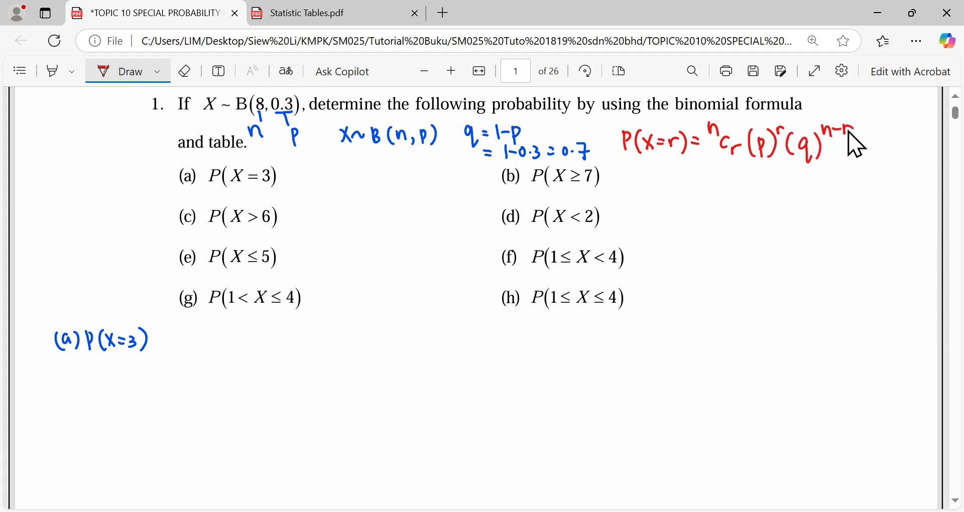
pyautogui.moveTo(635, 160)
pyautogui.mouseDown()
pyautogui.moveTo(687, 159)
pyautogui.moveTo(674, 166)
pyautogui.moveTo(694, 182)
pyautogui.moveTo(706, 170)
pyautogui.moveTo(716, 179)
pyautogui.moveTo(761, 174)
pyautogui.mouseUp()
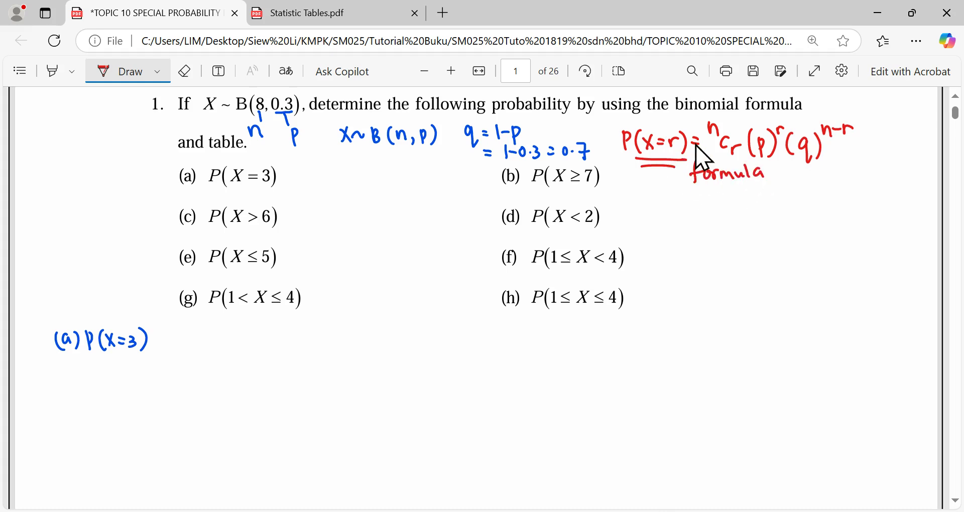
# Step: Add the red labels 'formula' and 'table P(X≥r)' beneath the formula
pyautogui.click(158, 71)
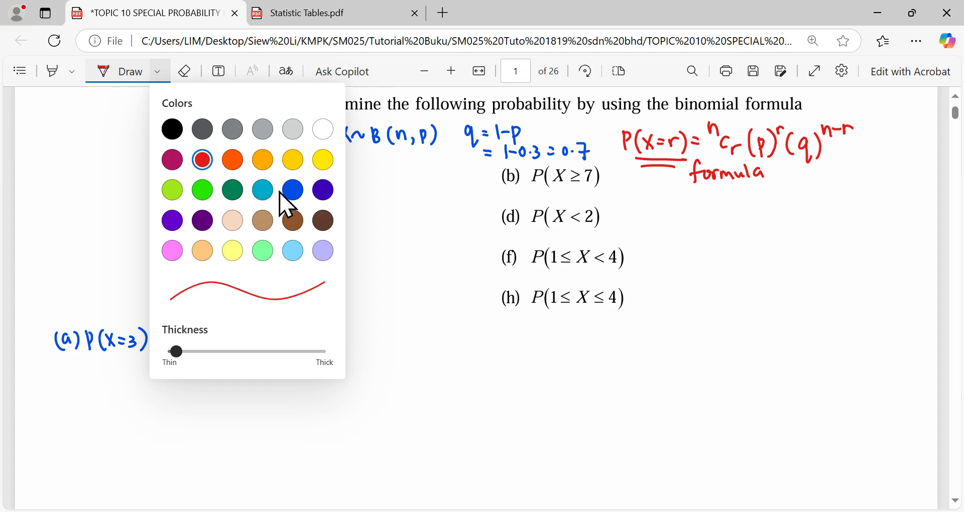
pyautogui.click(117, 76)
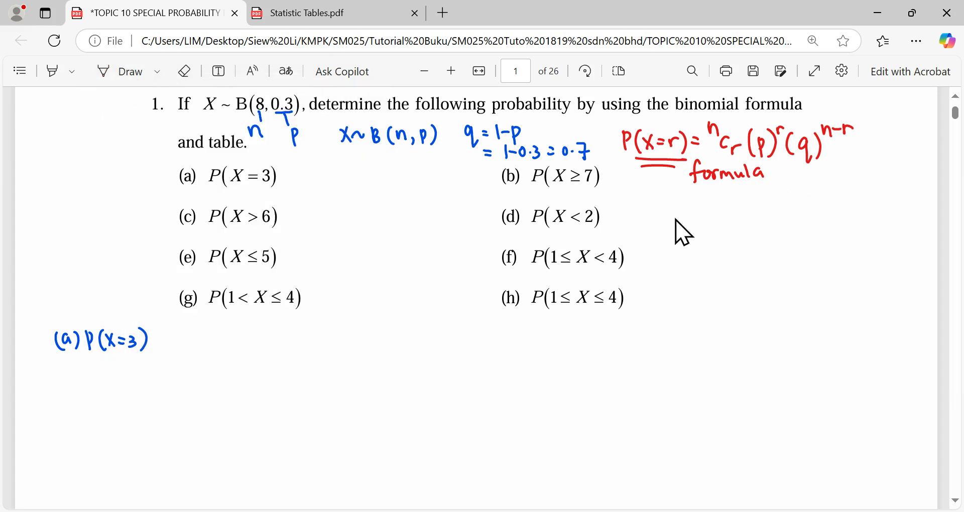
pyautogui.scroll(1, 689, 237)
pyautogui.click(116, 71)
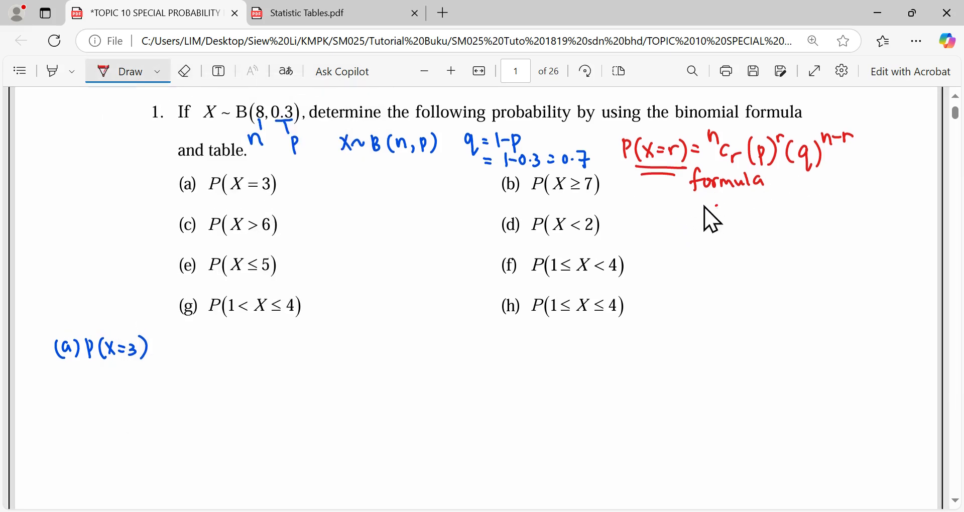
pyautogui.moveTo(706, 217)
pyautogui.mouseDown()
pyautogui.moveTo(821, 206)
pyautogui.moveTo(828, 214)
pyautogui.moveTo(821, 221)
pyautogui.moveTo(858, 216)
pyautogui.mouseUp()
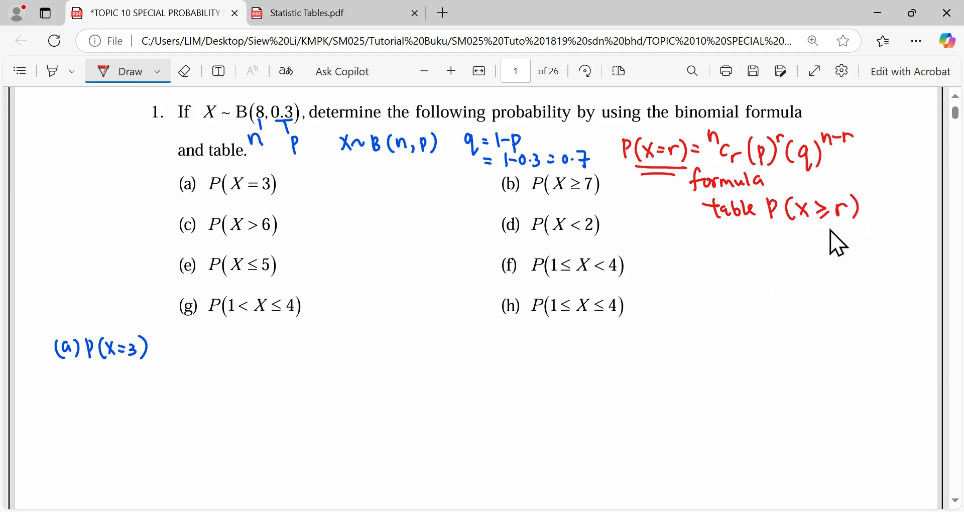
# Step: Switch the pen to blue and write = 8C3(0.3)^3(0.7)^5 after (a) P(X=3)
pyautogui.click(157, 72)
pyautogui.click(293, 190)
pyautogui.click(119, 72)
pyautogui.moveTo(157, 344); pyautogui.dragTo(163, 345)
pyautogui.moveTo(183, 334)
pyautogui.mouseDown()
pyautogui.moveTo(181, 345)
pyautogui.moveTo(220, 367)
pyautogui.moveTo(228, 347)
pyautogui.moveTo(250, 366)
pyautogui.mouseUp()
pyautogui.click(237, 357)
pyautogui.moveTo(252, 331)
pyautogui.mouseDown()
pyautogui.moveTo(263, 365)
pyautogui.moveTo(273, 350)
pyautogui.mouseUp()
pyautogui.click(280, 357)
pyautogui.moveTo(285, 345); pyautogui.dragTo(292, 360)
pyautogui.moveTo(301, 337)
pyautogui.mouseDown()
pyautogui.moveTo(303, 365)
pyautogui.moveTo(303, 345)
pyautogui.mouseUp()
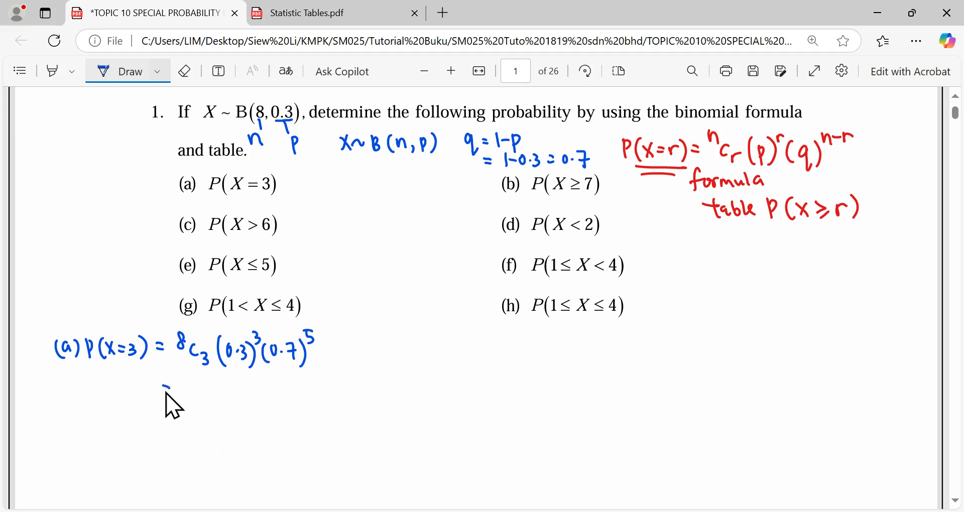
# Step: Write the part (a) result = 0.2541 on the line below
pyautogui.moveTo(162, 392)
pyautogui.mouseDown()
pyautogui.moveTo(192, 384)
pyautogui.moveTo(219, 397)
pyautogui.mouseUp()
pyautogui.moveTo(229, 383)
pyautogui.mouseDown()
pyautogui.moveTo(232, 394)
pyautogui.moveTo(247, 387)
pyautogui.moveTo(261, 400)
pyautogui.mouseUp()
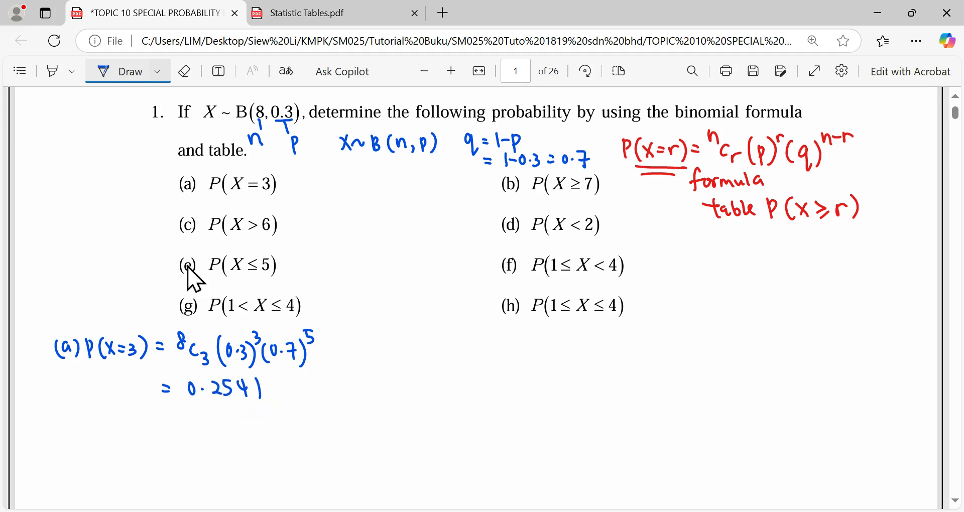
pyautogui.click(157, 71)
# Step: In magenta, draw a divider beside part (a) and begin writing P(X≥3) − P(X
pyautogui.click(171, 157)
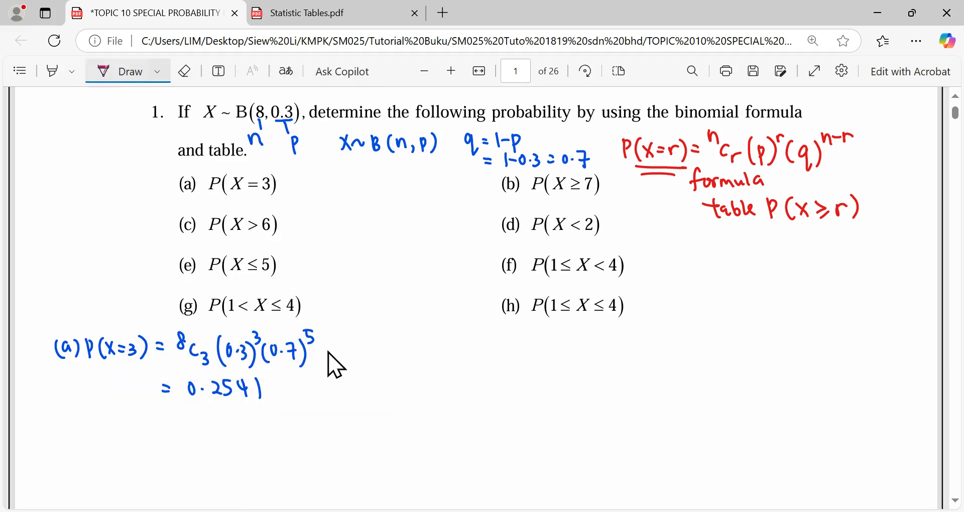
pyautogui.moveTo(333, 324); pyautogui.dragTo(342, 409)
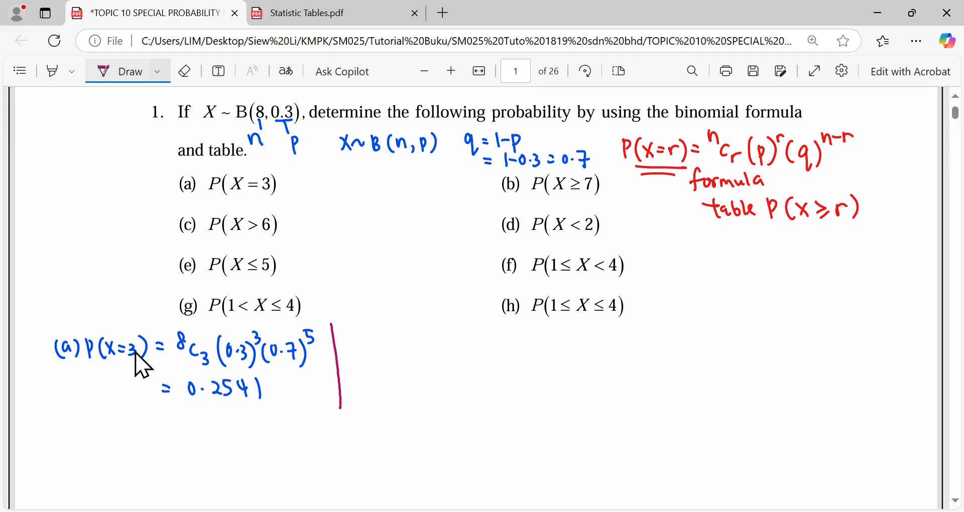
pyautogui.moveTo(346, 341)
pyautogui.mouseDown()
pyautogui.moveTo(348, 362)
pyautogui.moveTo(377, 358)
pyautogui.mouseUp()
pyautogui.moveTo(376, 342)
pyautogui.mouseDown()
pyautogui.moveTo(369, 359)
pyautogui.moveTo(417, 360)
pyautogui.moveTo(436, 348)
pyautogui.moveTo(448, 362)
pyautogui.mouseUp()
pyautogui.moveTo(449, 343)
pyautogui.mouseDown()
pyautogui.moveTo(449, 354)
pyautogui.moveTo(478, 359)
pyautogui.mouseUp()
pyautogui.moveTo(478, 347); pyautogui.dragTo(469, 360)
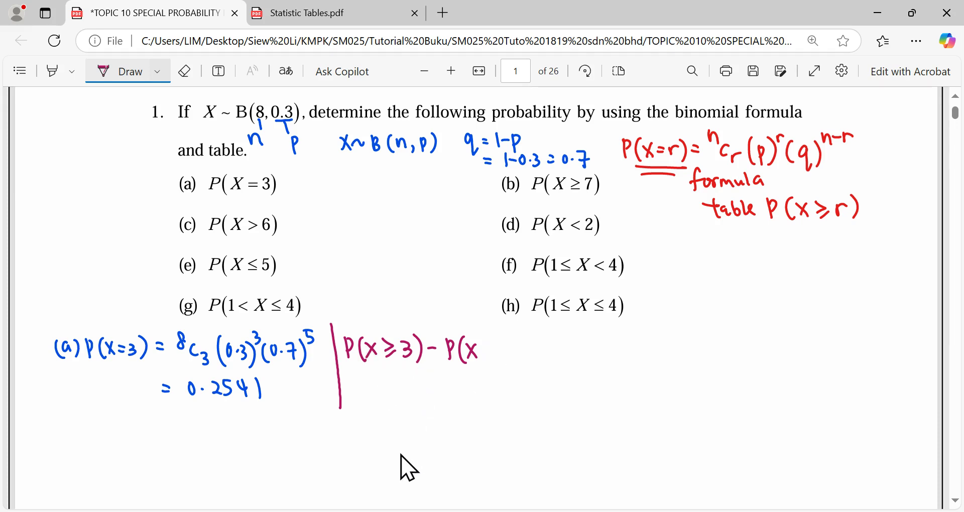
# Step: Complete P(X≥4), using a scratch list of values 3–8 with 3 circled and 4–8 crossed out
pyautogui.moveTo(397, 453); pyautogui.dragTo(414, 470)
pyautogui.moveTo(428, 452); pyautogui.dragTo(441, 463)
pyautogui.moveTo(437, 454)
pyautogui.mouseDown()
pyautogui.moveTo(437, 471)
pyautogui.moveTo(463, 470)
pyautogui.mouseUp()
pyautogui.moveTo(479, 465)
pyautogui.mouseDown()
pyautogui.moveTo(476, 473)
pyautogui.moveTo(492, 464)
pyautogui.moveTo(510, 474)
pyautogui.mouseUp()
pyautogui.moveTo(522, 453)
pyautogui.mouseDown()
pyautogui.moveTo(532, 472)
pyautogui.moveTo(573, 461)
pyautogui.moveTo(586, 471)
pyautogui.mouseUp()
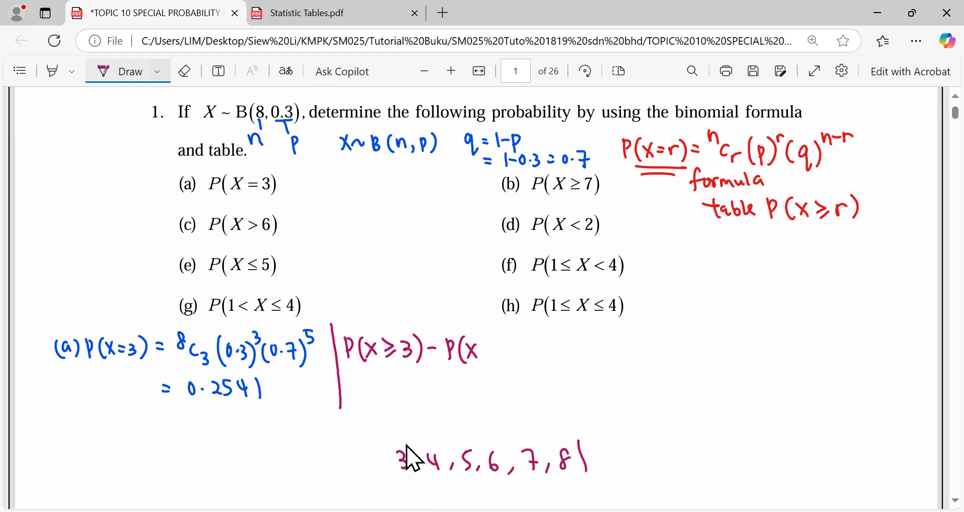
pyautogui.moveTo(403, 434); pyautogui.dragTo(405, 445)
pyautogui.moveTo(484, 343)
pyautogui.mouseDown()
pyautogui.moveTo(495, 361)
pyautogui.moveTo(519, 363)
pyautogui.mouseUp()
pyautogui.moveTo(427, 471); pyautogui.dragTo(475, 448)
pyautogui.moveTo(496, 473)
pyautogui.mouseDown()
pyautogui.moveTo(516, 450)
pyautogui.moveTo(592, 447)
pyautogui.mouseUp()
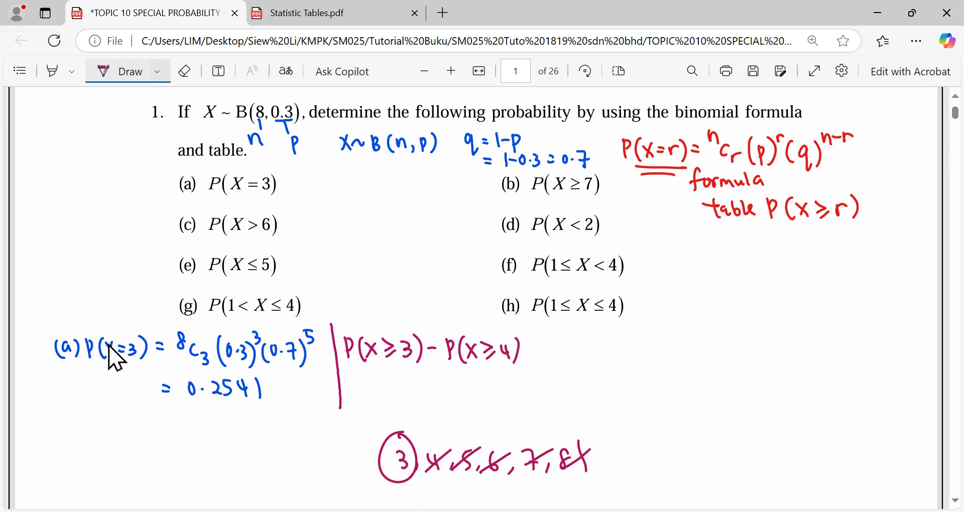
# Step: Erase the scratch list of values and write an equals sign below P(X≥3)
pyautogui.click(185, 71)
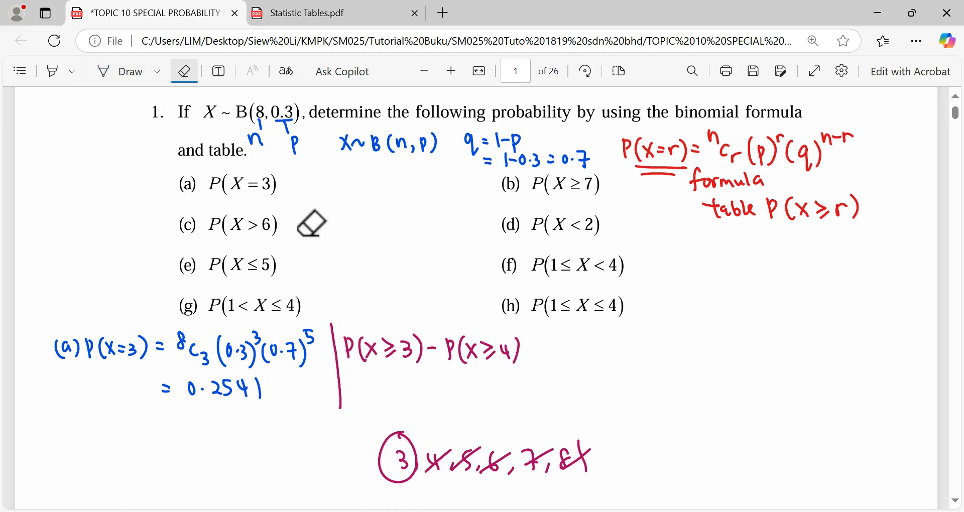
pyautogui.moveTo(406, 457)
pyautogui.mouseDown()
pyautogui.moveTo(474, 446)
pyautogui.moveTo(576, 447)
pyautogui.moveTo(515, 461)
pyautogui.mouseUp()
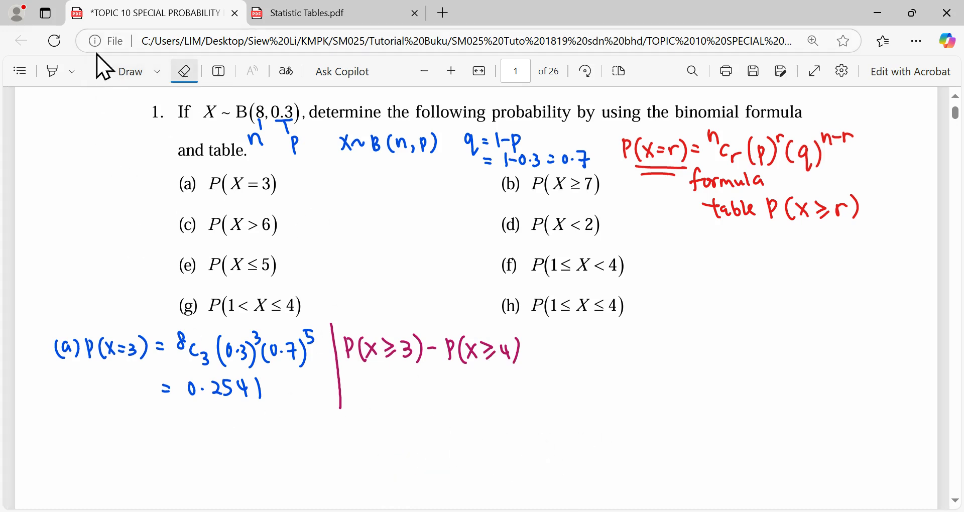
pyautogui.click(103, 71)
pyautogui.moveTo(346, 380); pyautogui.dragTo(355, 382)
pyautogui.moveTo(347, 385); pyautogui.dragTo(356, 387)
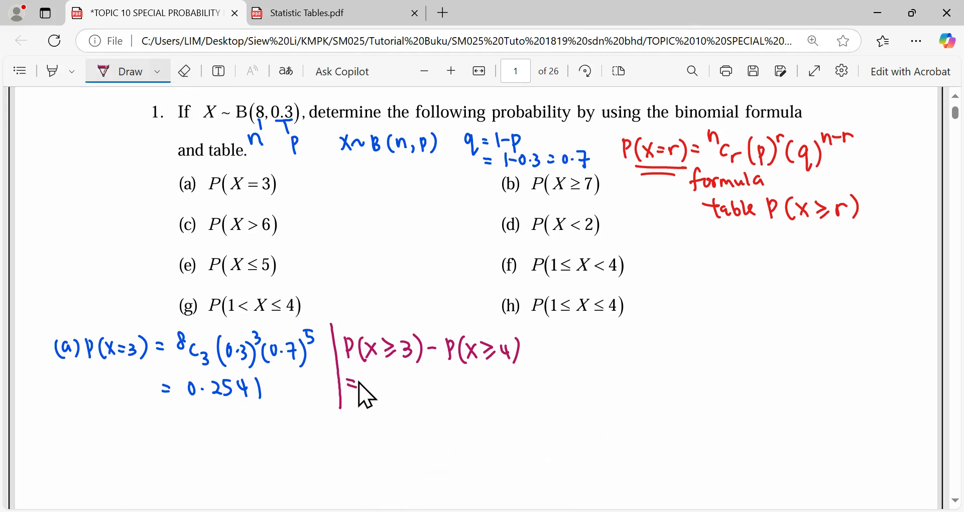
# Step: Check the n = 8 rows in Statistic Tables.pdf, then return to the TOPIC 10 worksheet
pyautogui.click(334, 15)
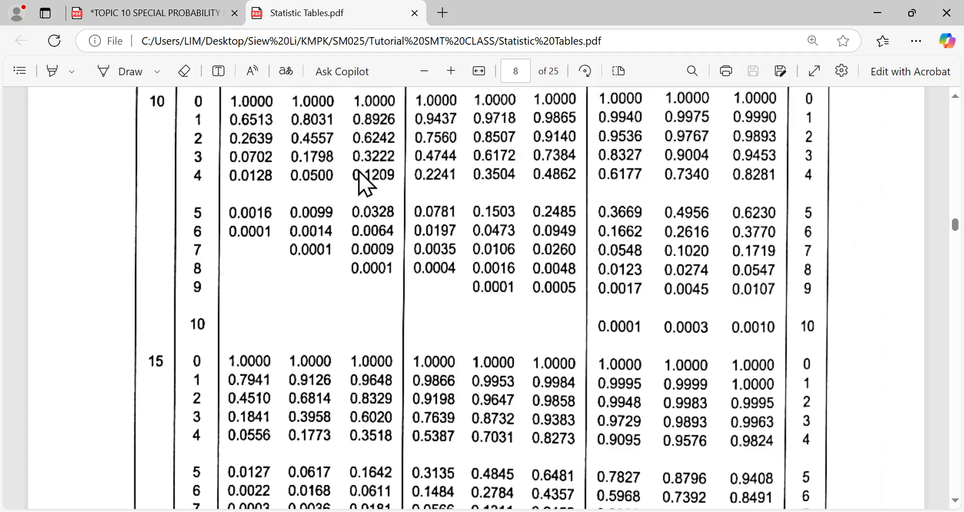
pyautogui.scroll(10, 441, 279)
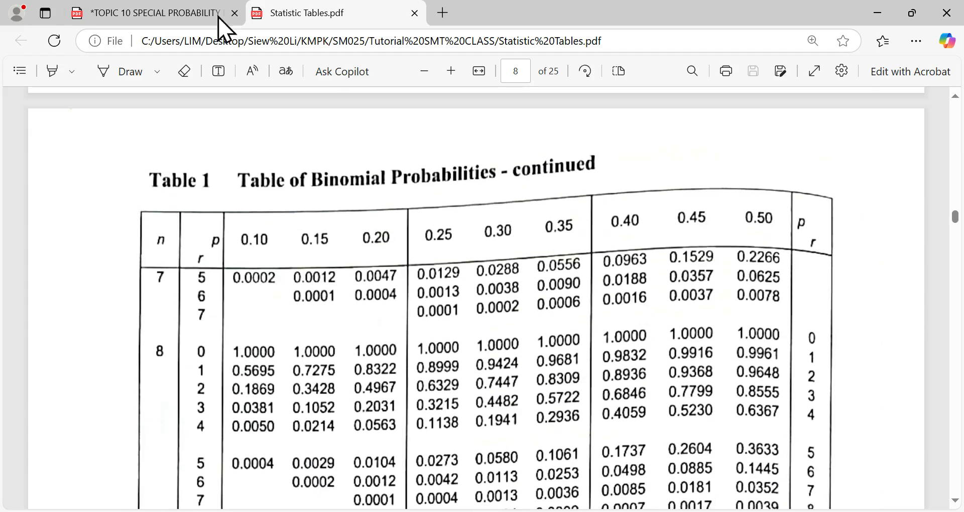
pyautogui.click(194, 12)
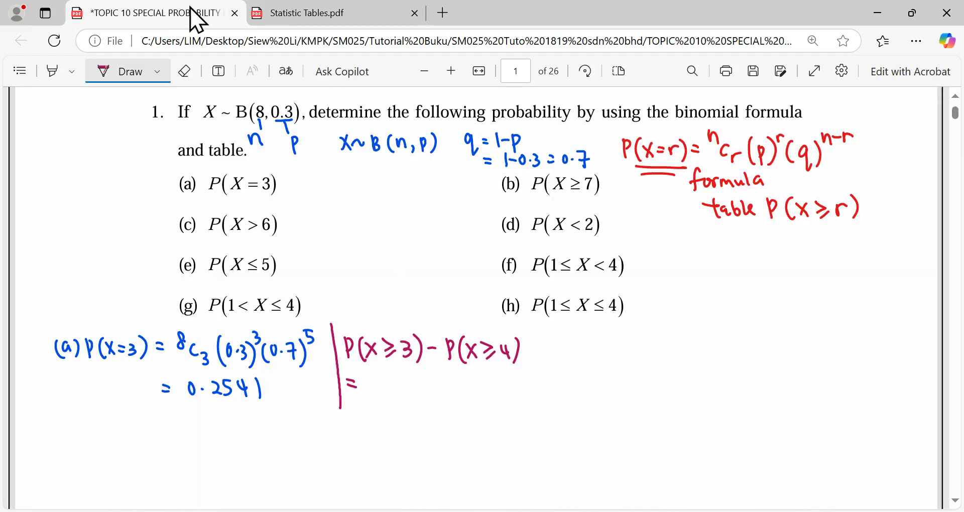
pyautogui.click(321, 15)
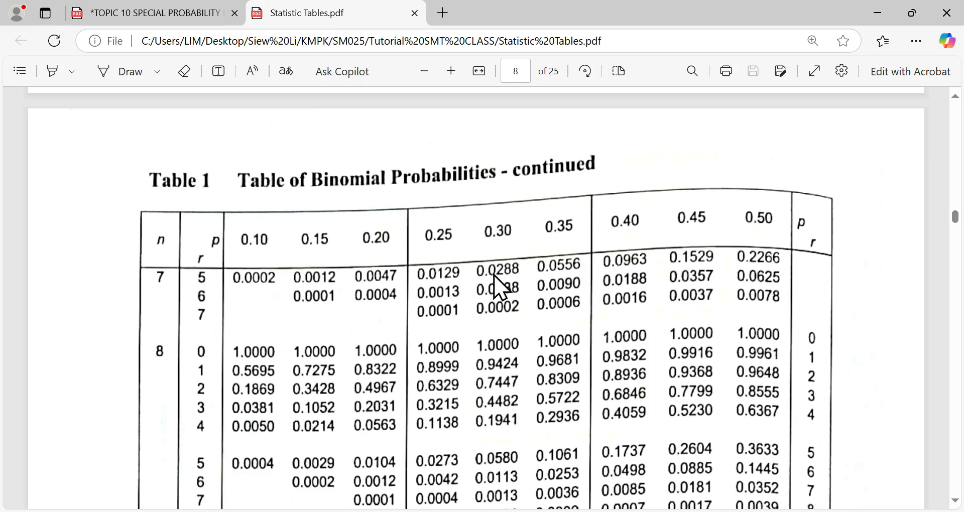
pyautogui.scroll(-2, 499, 401)
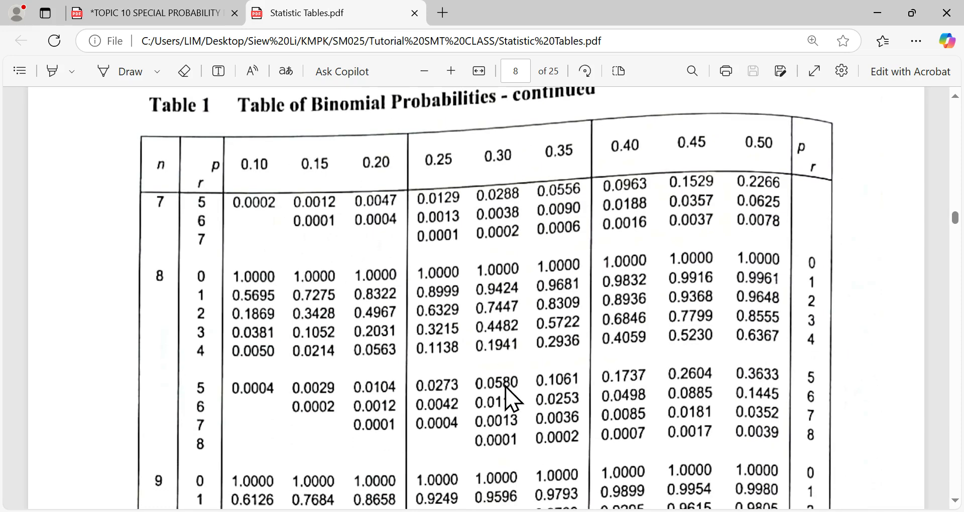
pyautogui.click(203, 15)
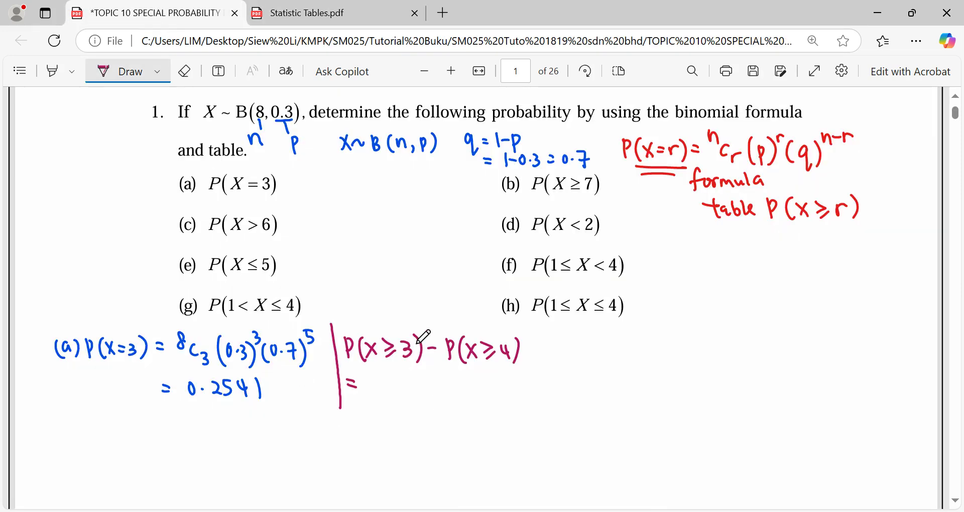
# Step: Read the table values and write = 0.4482 − 0.1941 = 0.2541 in magenta
pyautogui.click(321, 15)
pyautogui.click(144, 18)
pyautogui.moveTo(380, 380); pyautogui.dragTo(379, 383)
pyautogui.moveTo(418, 388)
pyautogui.mouseDown()
pyautogui.moveTo(437, 394)
pyautogui.moveTo(459, 383)
pyautogui.moveTo(514, 400)
pyautogui.mouseUp()
pyautogui.moveTo(351, 409)
pyautogui.mouseDown()
pyautogui.moveTo(401, 425)
pyautogui.moveTo(427, 414)
pyautogui.moveTo(426, 426)
pyautogui.mouseUp()
pyautogui.moveTo(438, 413); pyautogui.dragTo(440, 430)
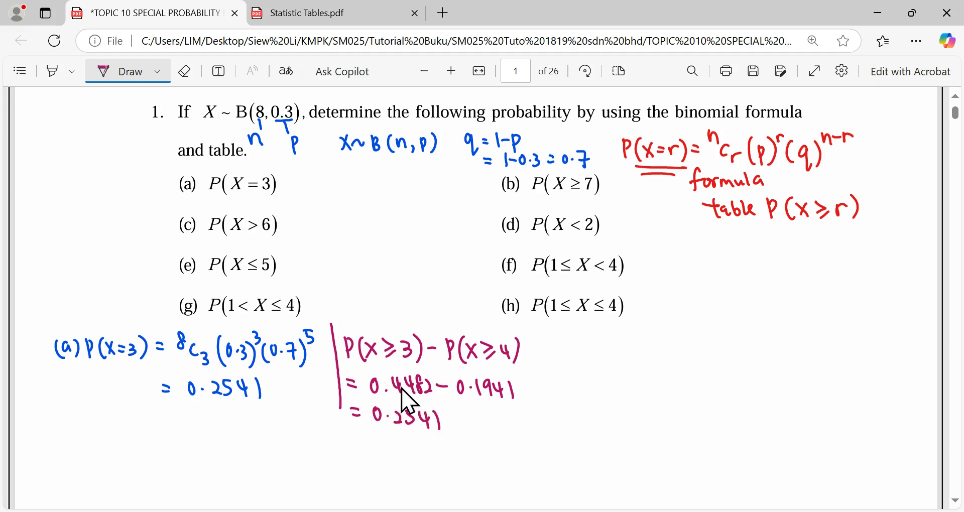
# Step: Set the Draw pen colour to blue
pyautogui.click(159, 72)
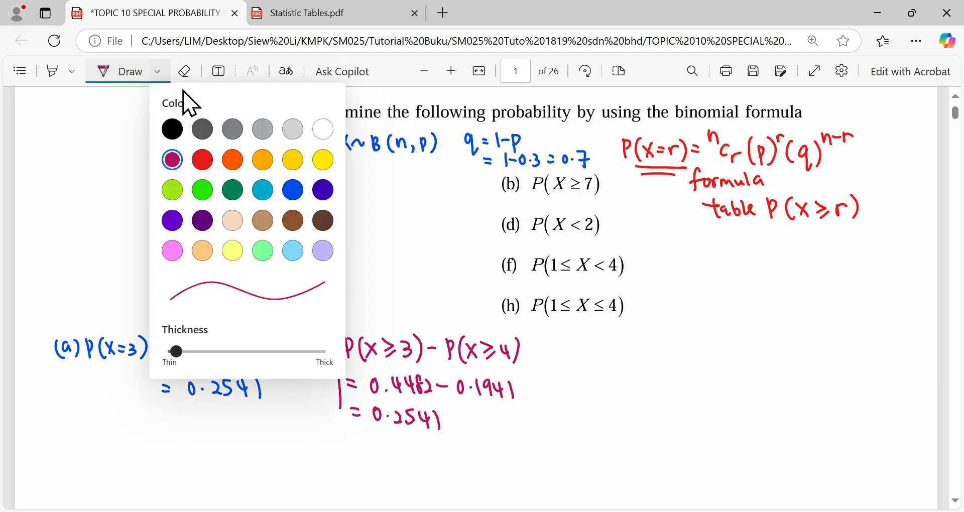
pyautogui.click(293, 190)
pyautogui.click(123, 80)
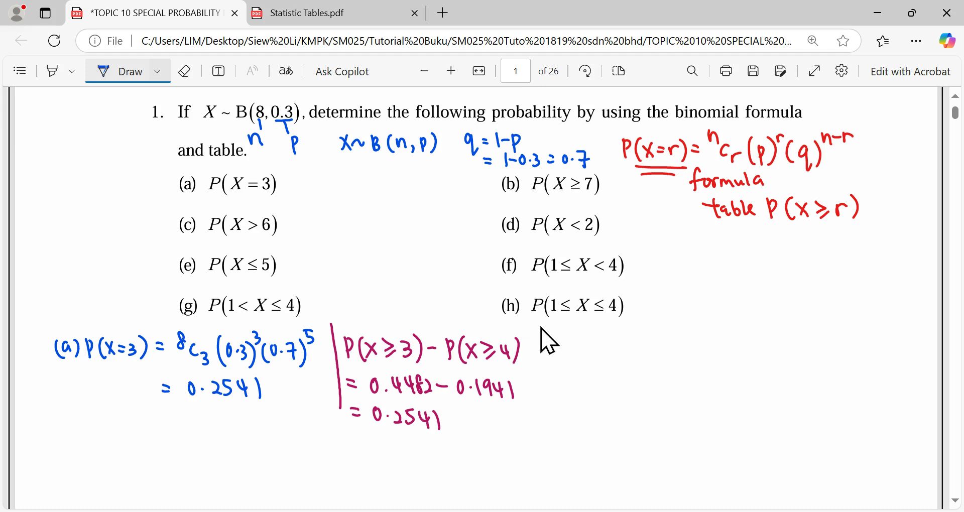
# Step: Write b) P(X≥7) = and complete it with 0.0013 read from the binomial table
pyautogui.moveTo(554, 335); pyautogui.dragTo(562, 354)
pyautogui.moveTo(566, 336)
pyautogui.mouseDown()
pyautogui.moveTo(568, 356)
pyautogui.moveTo(592, 346)
pyautogui.mouseUp()
pyautogui.moveTo(608, 335)
pyautogui.mouseDown()
pyautogui.moveTo(605, 355)
pyautogui.moveTo(624, 344)
pyautogui.moveTo(656, 354)
pyautogui.mouseUp()
pyautogui.moveTo(667, 340); pyautogui.dragTo(676, 345)
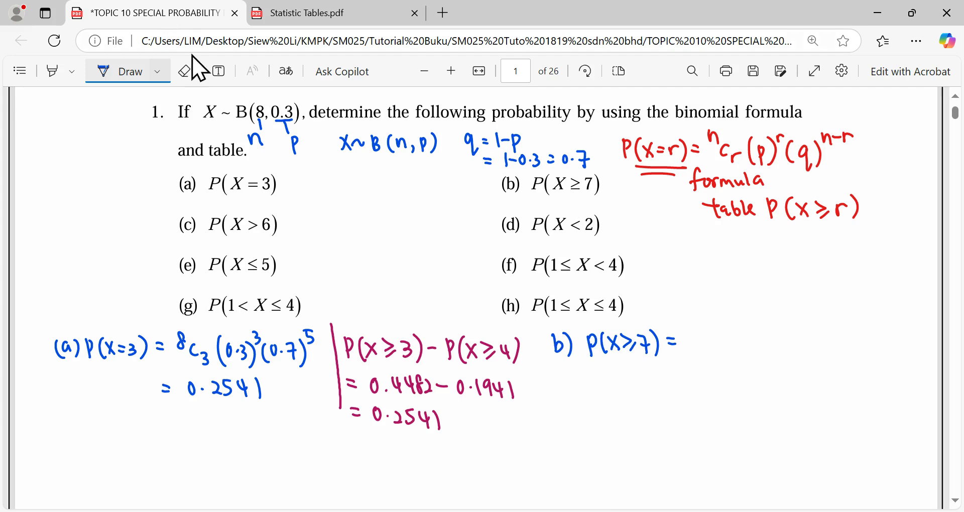
pyautogui.click(329, 14)
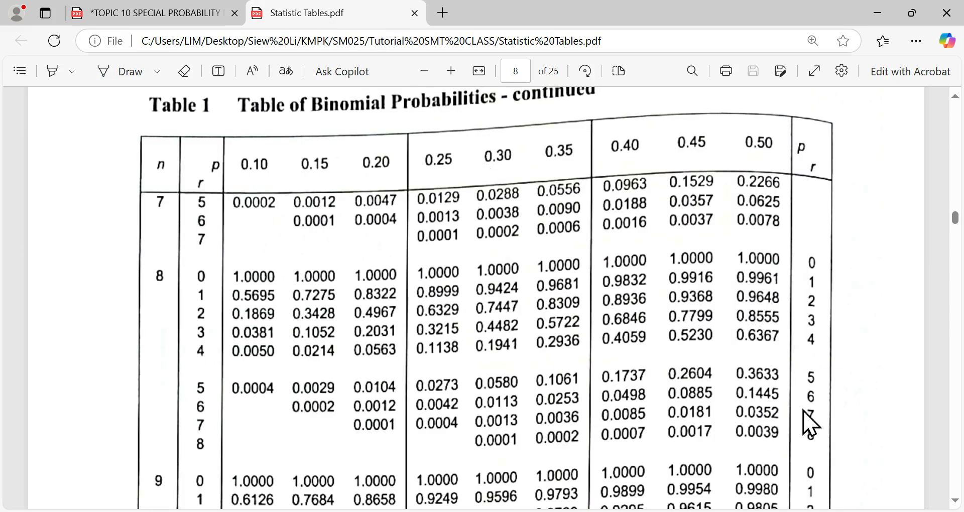
pyautogui.click(190, 14)
pyautogui.moveTo(661, 340); pyautogui.dragTo(676, 340)
pyautogui.moveTo(663, 350); pyautogui.dragTo(720, 340)
pyautogui.click(710, 346)
pyautogui.moveTo(734, 340)
pyautogui.mouseDown()
pyautogui.moveTo(736, 351)
pyautogui.moveTo(734, 340)
pyautogui.mouseUp()
pyautogui.moveTo(748, 338); pyautogui.dragTo(747, 351)
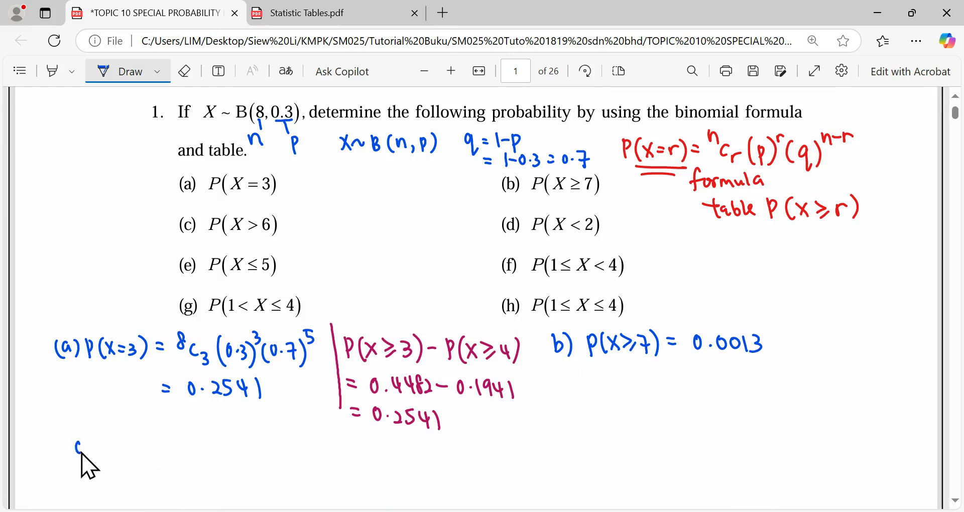
# Step: Write the part (c) label (c) P(X>6) = below part (a)
pyautogui.moveTo(70, 440); pyautogui.dragTo(65, 455)
pyautogui.moveTo(92, 438)
pyautogui.mouseDown()
pyautogui.moveTo(94, 454)
pyautogui.moveTo(152, 453)
pyautogui.mouseUp()
pyautogui.moveTo(152, 439)
pyautogui.mouseDown()
pyautogui.moveTo(185, 454)
pyautogui.moveTo(197, 435)
pyautogui.moveTo(199, 458)
pyautogui.mouseUp()
pyautogui.moveTo(213, 441); pyautogui.dragTo(220, 443)
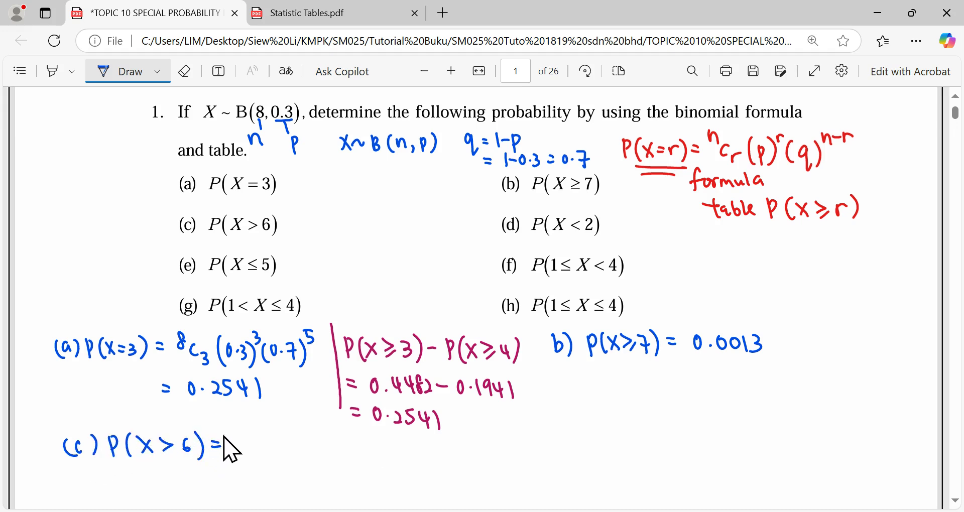
pyautogui.scroll(-1, 311, 174)
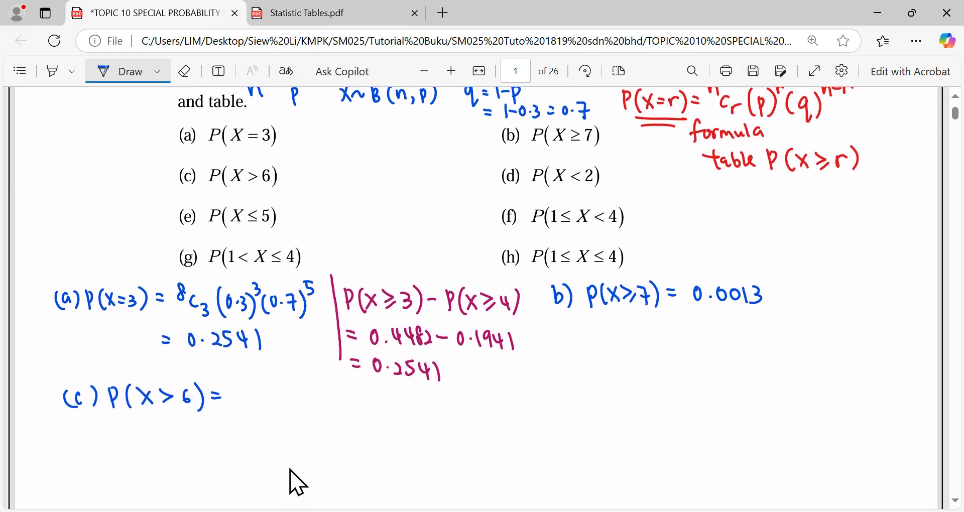
# Step: List X values up to 8, box 7 and 8, and rewrite part (c) as P(X≥7)
pyautogui.moveTo(288, 463)
pyautogui.mouseDown()
pyautogui.moveTo(293, 477)
pyautogui.moveTo(306, 476)
pyautogui.mouseUp()
pyautogui.moveTo(315, 467); pyautogui.dragTo(327, 476)
pyautogui.moveTo(335, 472); pyautogui.dragTo(354, 478)
pyautogui.moveTo(370, 472)
pyautogui.mouseDown()
pyautogui.moveTo(396, 484)
pyautogui.moveTo(426, 460)
pyautogui.mouseUp()
pyautogui.moveTo(434, 474); pyautogui.dragTo(432, 480)
pyautogui.moveTo(451, 464)
pyautogui.mouseDown()
pyautogui.moveTo(447, 475)
pyautogui.moveTo(463, 479)
pyautogui.mouseUp()
pyautogui.moveTo(484, 462)
pyautogui.mouseDown()
pyautogui.moveTo(495, 479)
pyautogui.moveTo(532, 467)
pyautogui.mouseUp()
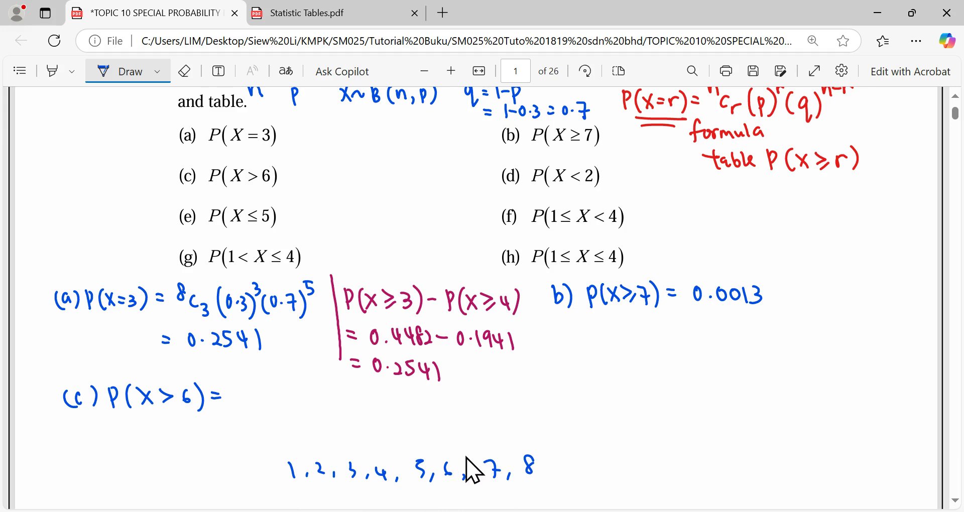
pyautogui.moveTo(477, 447)
pyautogui.mouseDown()
pyautogui.moveTo(479, 483)
pyautogui.moveTo(565, 448)
pyautogui.moveTo(509, 490)
pyautogui.mouseUp()
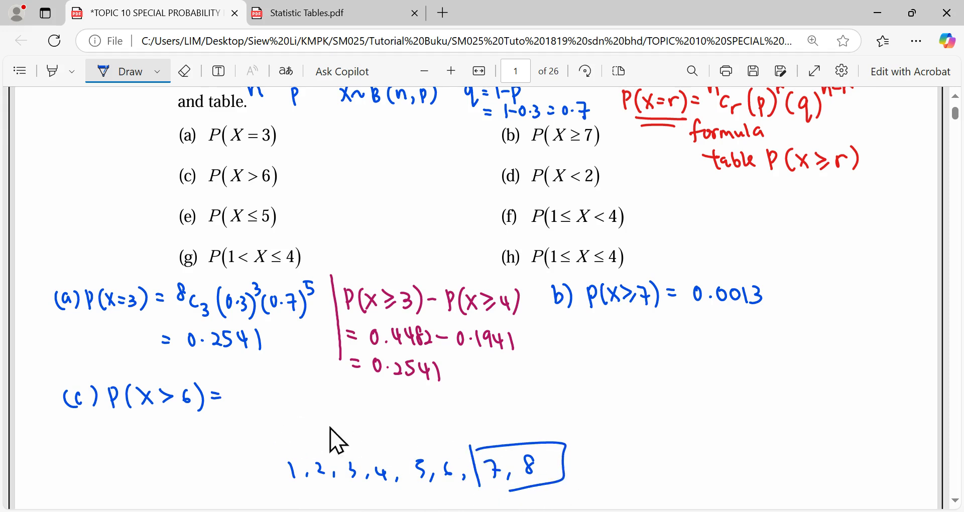
pyautogui.moveTo(245, 387)
pyautogui.mouseDown()
pyautogui.moveTo(249, 401)
pyautogui.moveTo(322, 394)
pyautogui.moveTo(342, 409)
pyautogui.mouseUp()
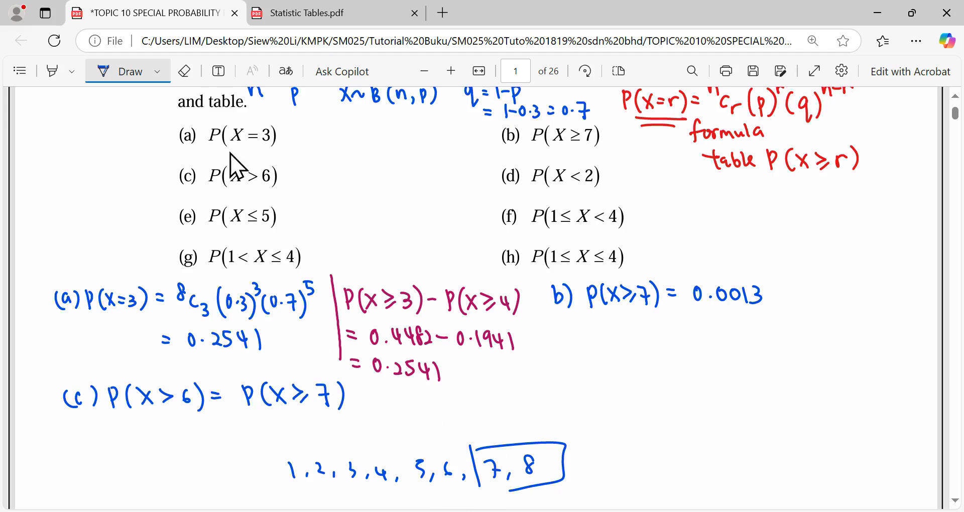
# Step: Erase the helper list, write = 0.0013 for part (c), and begin (d) P(X<2)
pyautogui.click(184, 70)
pyautogui.moveTo(502, 467)
pyautogui.mouseDown()
pyautogui.moveTo(571, 441)
pyautogui.moveTo(447, 463)
pyautogui.moveTo(291, 456)
pyautogui.moveTo(448, 452)
pyautogui.mouseUp()
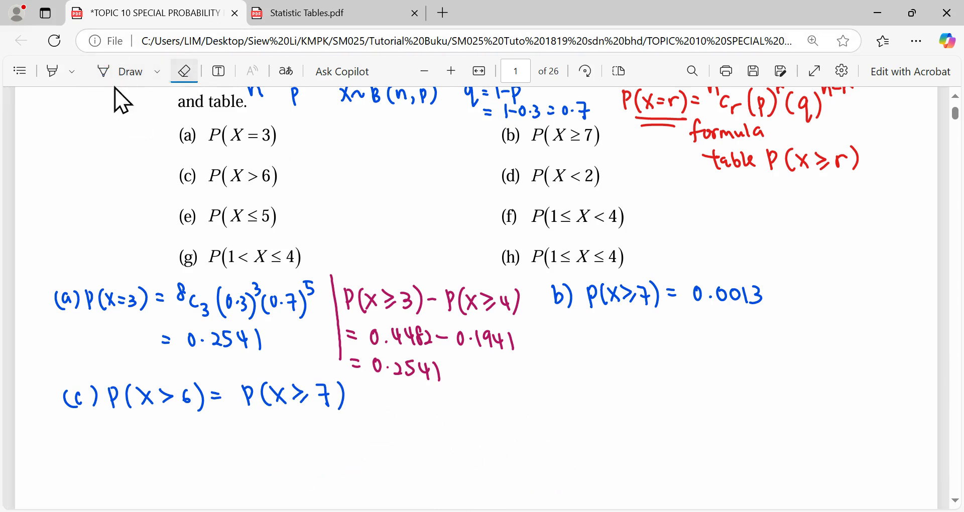
pyautogui.click(121, 72)
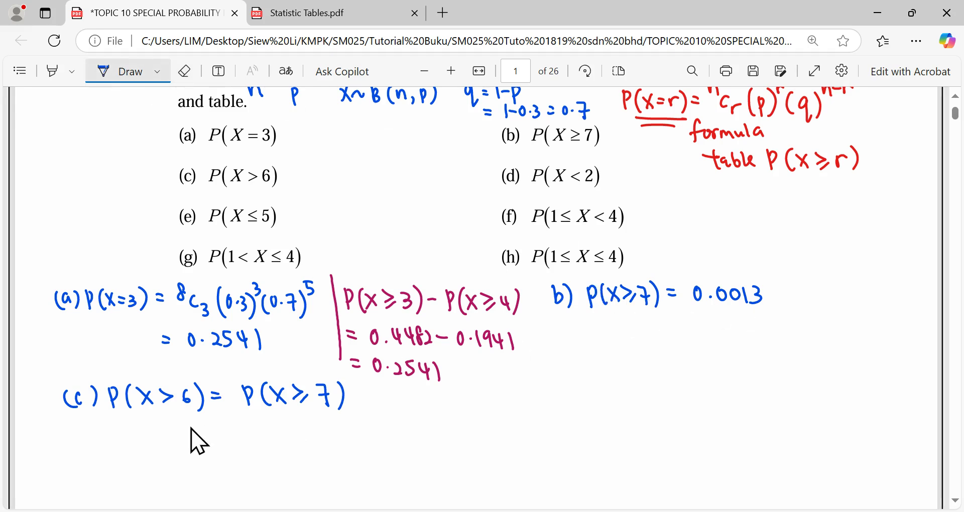
pyautogui.moveTo(220, 432); pyautogui.dragTo(326, 435)
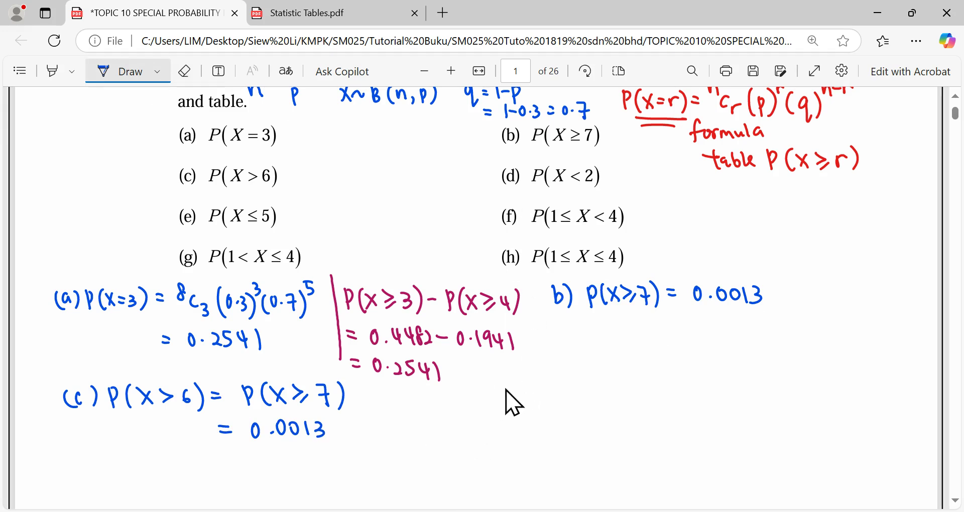
pyautogui.moveTo(543, 368)
pyautogui.mouseDown()
pyautogui.moveTo(634, 376)
pyautogui.moveTo(637, 385)
pyautogui.moveTo(659, 371)
pyautogui.moveTo(684, 381)
pyautogui.mouseUp()
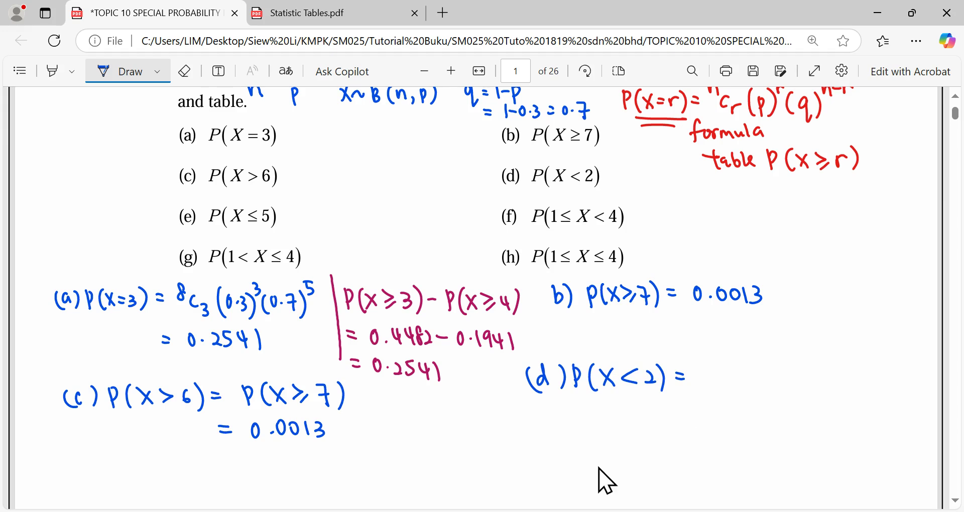
# Step: Sketch the values 0–4 marking X<2 and write = 1 − P(X≥2) for part (d)
pyautogui.moveTo(598, 468)
pyautogui.mouseDown()
pyautogui.moveTo(609, 483)
pyautogui.moveTo(700, 479)
pyautogui.mouseUp()
pyautogui.moveTo(605, 475)
pyautogui.mouseDown()
pyautogui.moveTo(609, 484)
pyautogui.moveTo(571, 486)
pyautogui.moveTo(581, 495)
pyautogui.moveTo(564, 469)
pyautogui.mouseUp()
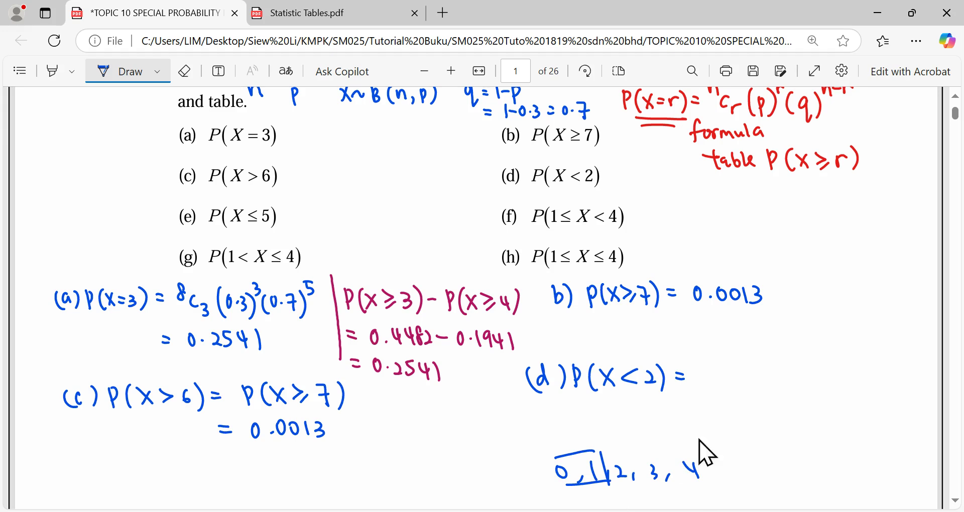
pyautogui.moveTo(709, 366)
pyautogui.mouseDown()
pyautogui.moveTo(713, 389)
pyautogui.moveTo(724, 377)
pyautogui.moveTo(798, 384)
pyautogui.moveTo(810, 372)
pyautogui.moveTo(826, 387)
pyautogui.moveTo(769, 368)
pyautogui.moveTo(795, 366)
pyautogui.moveTo(792, 384)
pyautogui.moveTo(806, 369)
pyautogui.moveTo(813, 389)
pyautogui.moveTo(832, 373)
pyautogui.moveTo(826, 393)
pyautogui.moveTo(802, 372)
pyautogui.moveTo(830, 384)
pyautogui.mouseUp()
pyautogui.click(185, 71)
pyautogui.click(128, 71)
pyautogui.moveTo(827, 361); pyautogui.dragTo(823, 392)
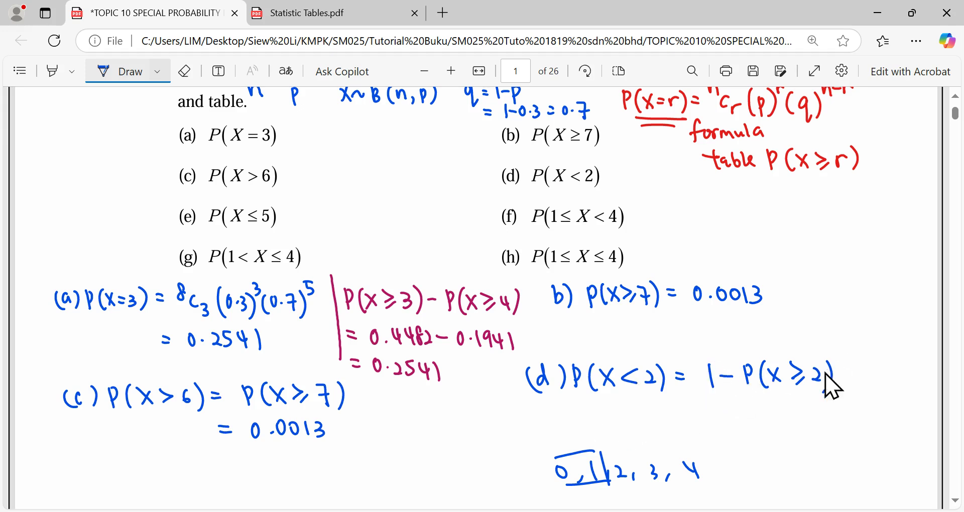
# Step: Look up P(X≥2) in the binomial table and write = 1 − 0.7447
pyautogui.click(349, 14)
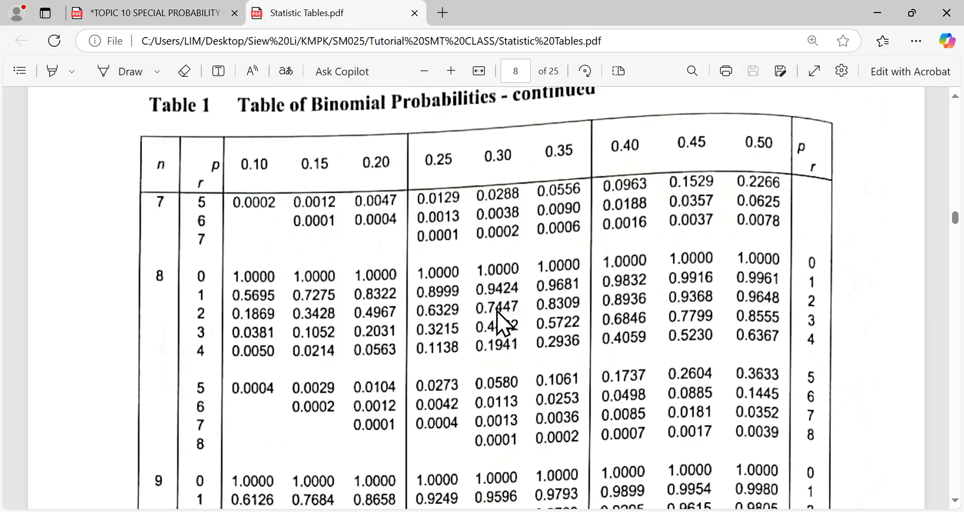
pyautogui.click(164, 17)
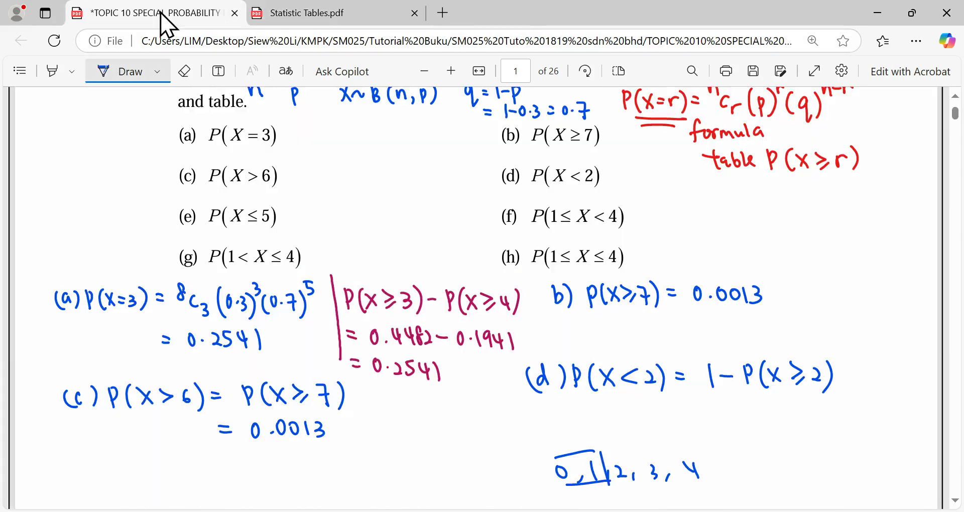
pyautogui.moveTo(688, 416); pyautogui.dragTo(700, 415)
pyautogui.moveTo(719, 406)
pyautogui.mouseDown()
pyautogui.moveTo(723, 427)
pyautogui.moveTo(749, 415)
pyautogui.moveTo(774, 415)
pyautogui.moveTo(782, 426)
pyautogui.moveTo(789, 412)
pyautogui.moveTo(820, 426)
pyautogui.mouseUp()
pyautogui.click(757, 422)
# Step: Erase the helper value list and write the part (d) result = 0.2553
pyautogui.click(184, 70)
pyautogui.click(668, 476)
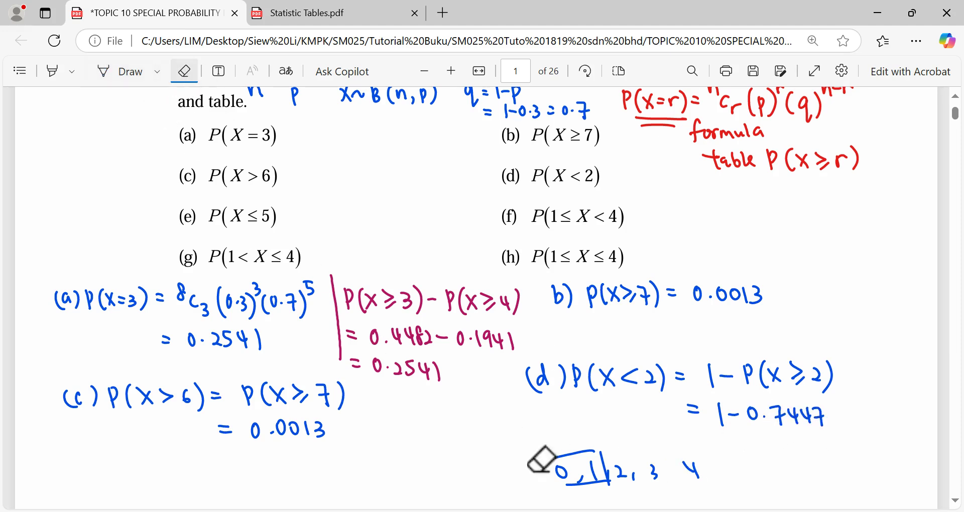
pyautogui.moveTo(541, 459)
pyautogui.mouseDown()
pyautogui.moveTo(693, 487)
pyautogui.moveTo(646, 467)
pyautogui.moveTo(706, 474)
pyautogui.moveTo(630, 474)
pyautogui.moveTo(581, 461)
pyautogui.moveTo(599, 444)
pyautogui.mouseUp()
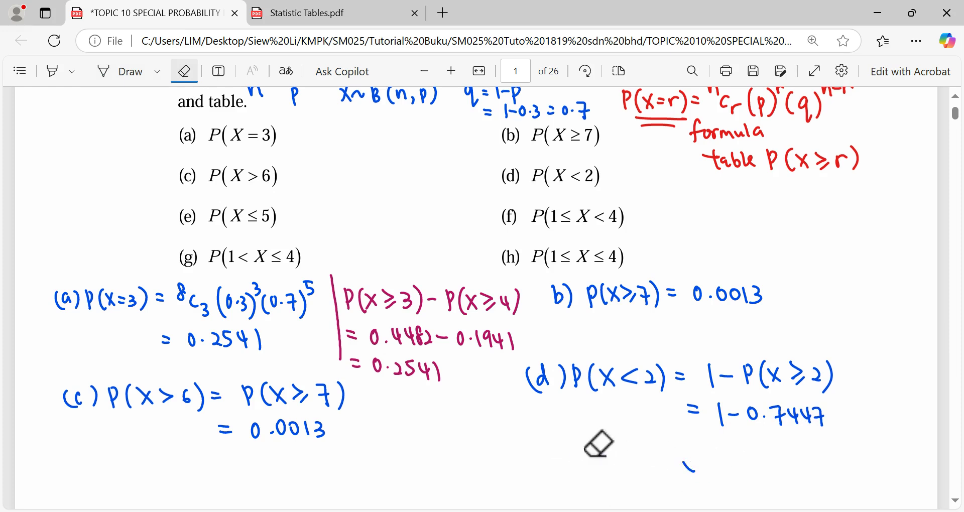
pyautogui.moveTo(713, 466); pyautogui.dragTo(695, 453)
pyautogui.click(126, 72)
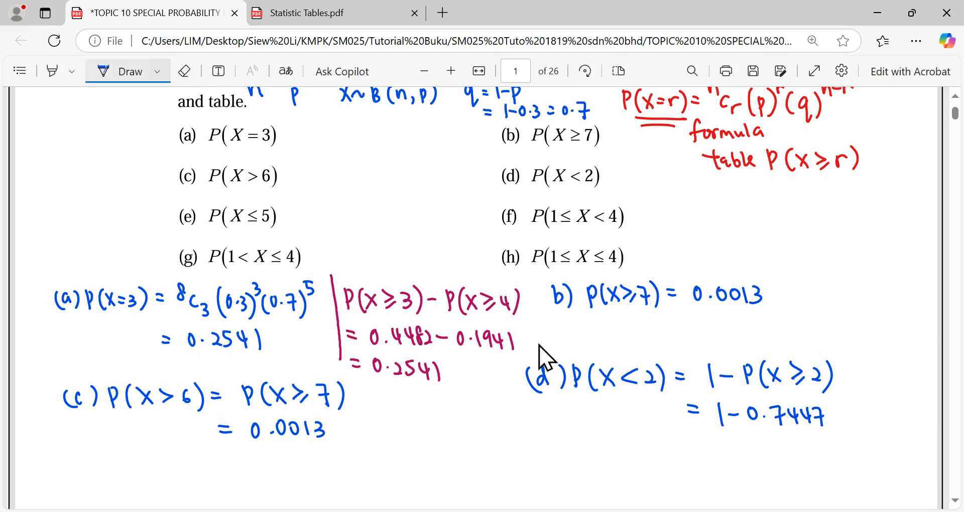
pyautogui.moveTo(692, 444); pyautogui.dragTo(697, 443)
pyautogui.moveTo(685, 451)
pyautogui.mouseDown()
pyautogui.moveTo(735, 427)
pyautogui.moveTo(736, 444)
pyautogui.moveTo(725, 447)
pyautogui.moveTo(739, 455)
pyautogui.moveTo(764, 458)
pyautogui.mouseUp()
pyautogui.click(742, 454)
pyautogui.moveTo(767, 443)
pyautogui.mouseDown()
pyautogui.moveTo(779, 443)
pyautogui.moveTo(781, 459)
pyautogui.mouseUp()
pyautogui.moveTo(783, 444); pyautogui.dragTo(793, 445)
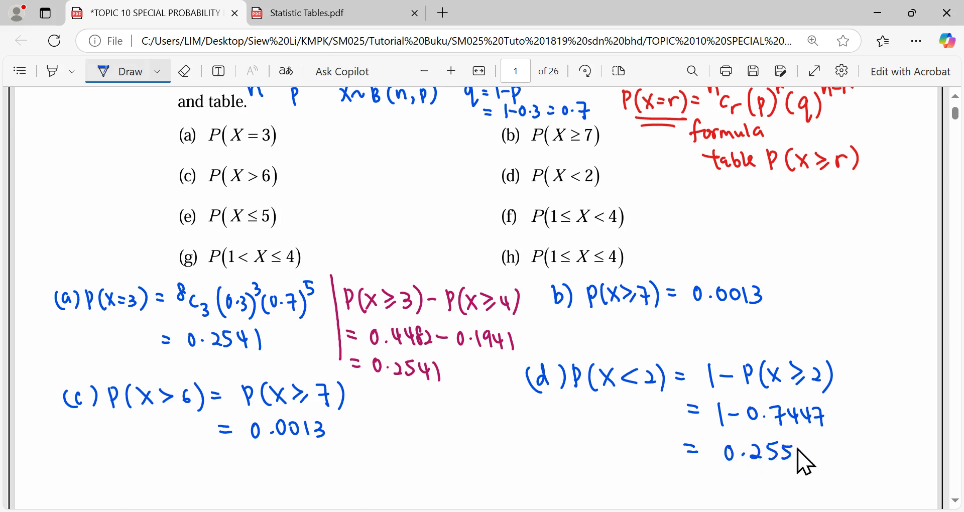
pyautogui.click(158, 72)
# Step: Switch the pen to dark purple and write the part (e) label P(X≤5)
pyautogui.click(202, 220)
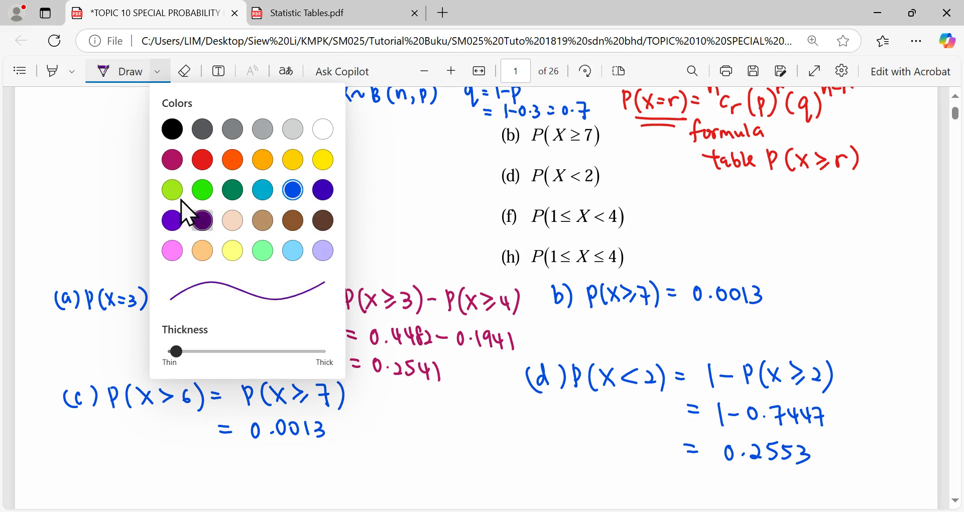
pyautogui.click(112, 81)
pyautogui.moveTo(77, 474)
pyautogui.mouseDown()
pyautogui.moveTo(73, 483)
pyautogui.moveTo(93, 490)
pyautogui.moveTo(198, 484)
pyautogui.moveTo(199, 474)
pyautogui.mouseUp()
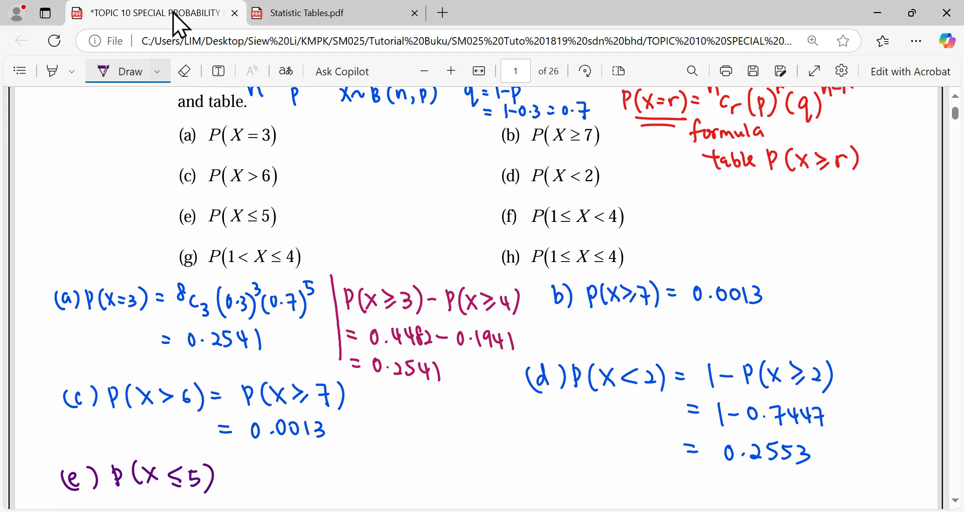
pyautogui.scroll(-3, 486, 430)
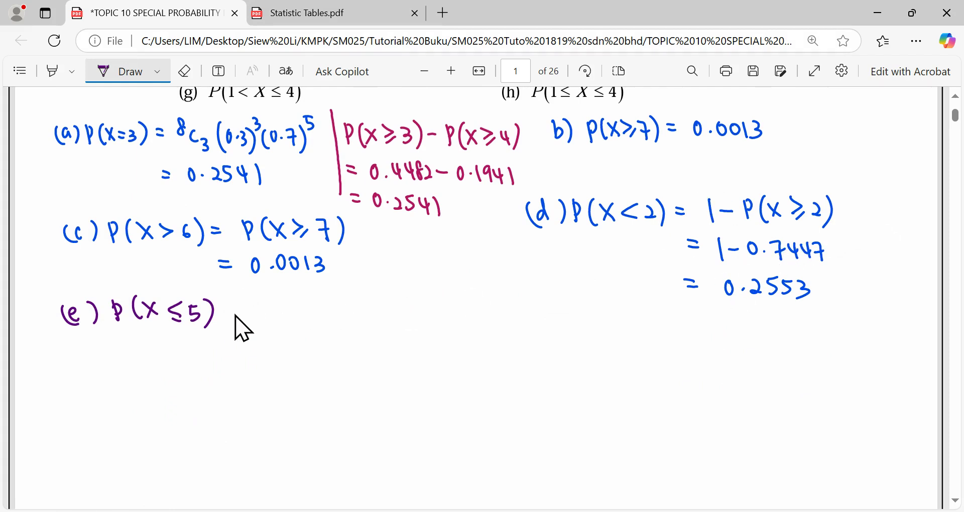
# Step: Continue part (e) with = 1 − P(X≥6) and = 1 − on the next line
pyautogui.moveTo(229, 310); pyautogui.dragTo(241, 308)
pyautogui.moveTo(230, 318)
pyautogui.mouseDown()
pyautogui.moveTo(265, 326)
pyautogui.moveTo(303, 316)
pyautogui.moveTo(322, 331)
pyautogui.moveTo(341, 329)
pyautogui.moveTo(330, 332)
pyautogui.mouseUp()
pyautogui.moveTo(353, 305); pyautogui.dragTo(355, 320)
pyautogui.moveTo(357, 325); pyautogui.dragTo(368, 322)
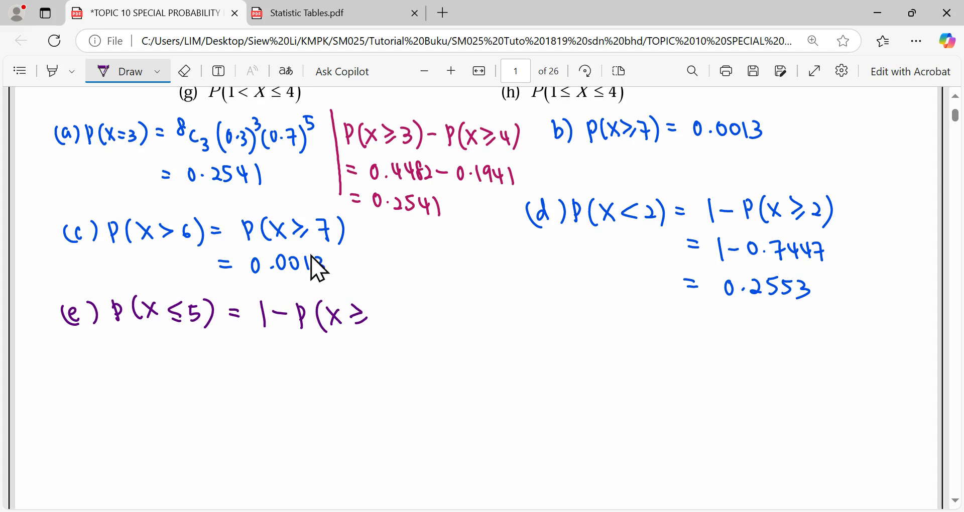
pyautogui.moveTo(386, 304)
pyautogui.mouseDown()
pyautogui.moveTo(380, 318)
pyautogui.moveTo(398, 333)
pyautogui.mouseUp()
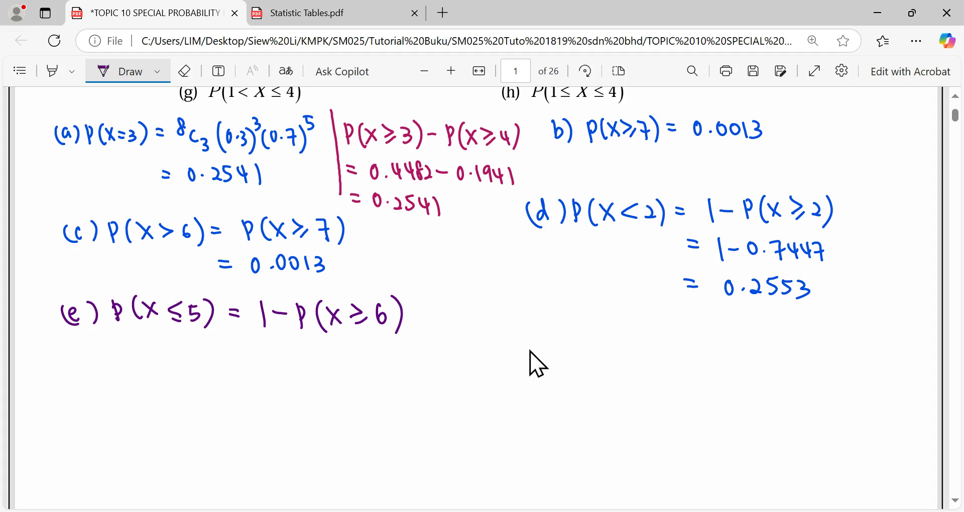
pyautogui.moveTo(234, 354); pyautogui.dragTo(246, 355)
pyautogui.moveTo(234, 363); pyautogui.dragTo(273, 369)
pyautogui.moveTo(280, 357); pyautogui.dragTo(289, 356)
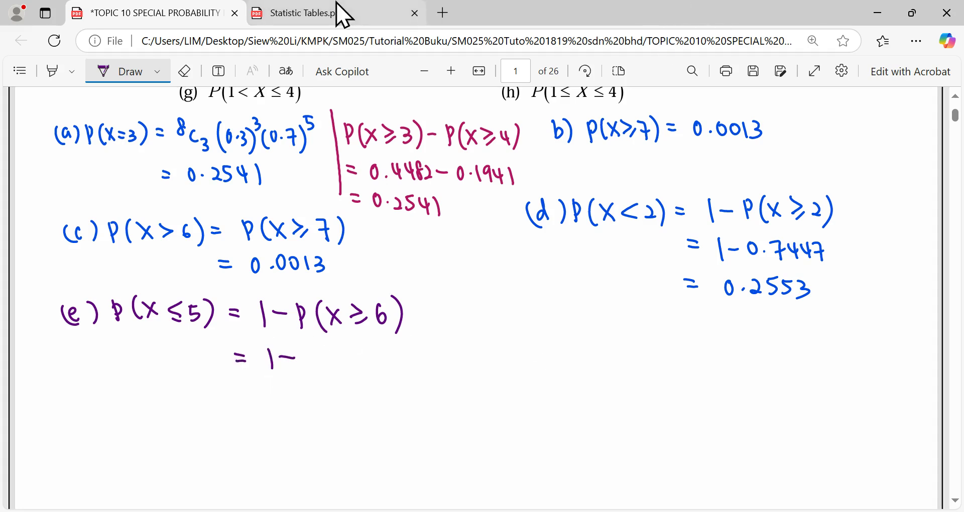
pyautogui.click(340, 15)
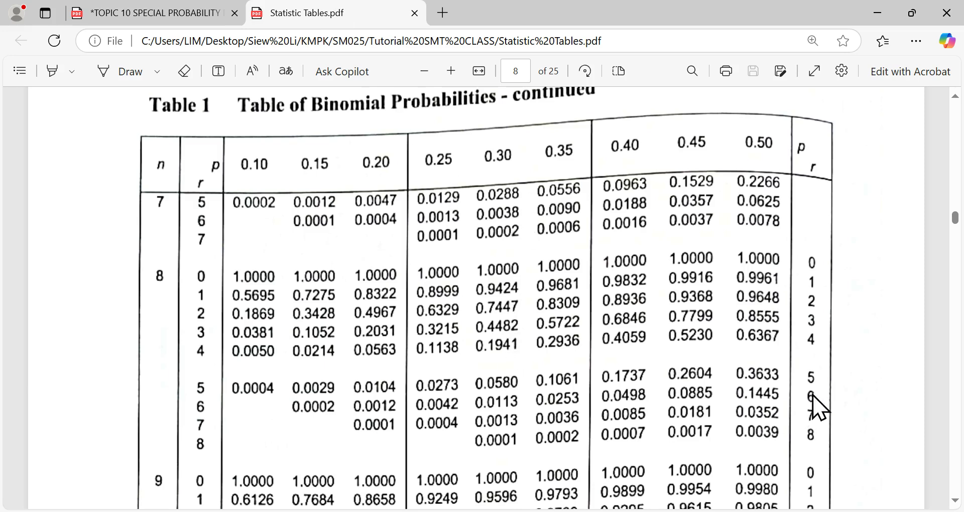